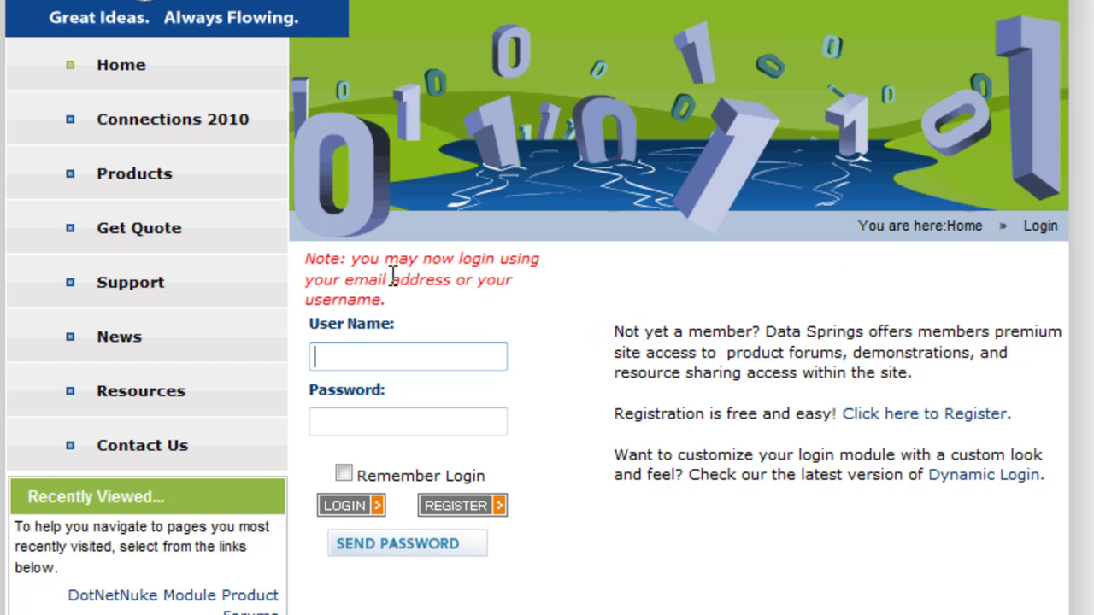
pyautogui.click(311, 260)
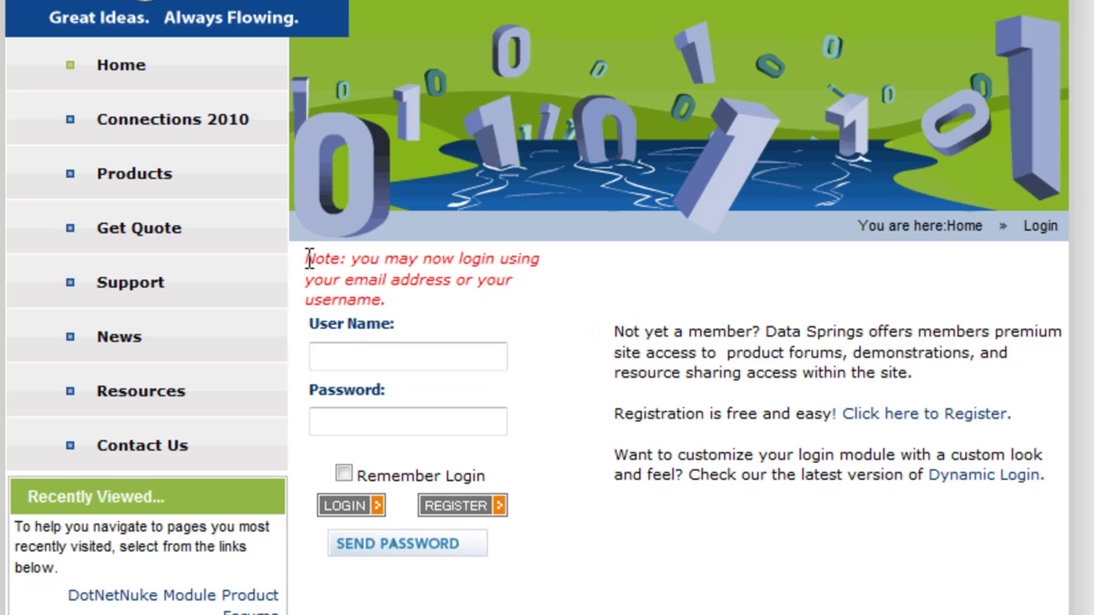
pyautogui.moveTo(316, 259); pyautogui.dragTo(413, 306)
pyautogui.click(412, 309)
pyautogui.click(418, 343)
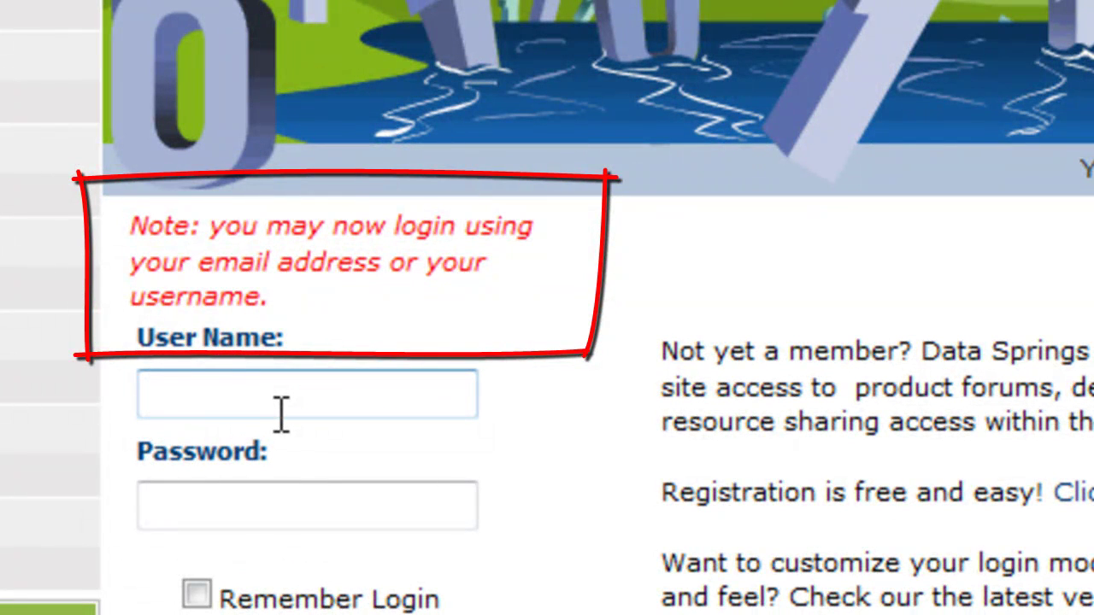
pyautogui.click(282, 414)
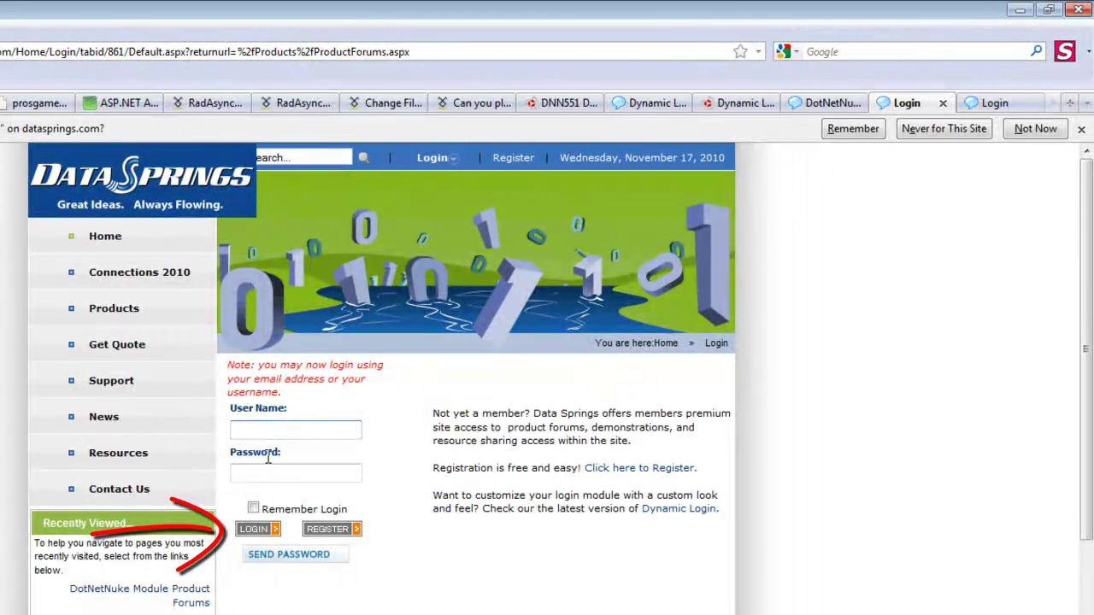
# Step: Log in with an email address as the username, then open the Quick login module's Control Panel
pyautogui.click(257, 431)
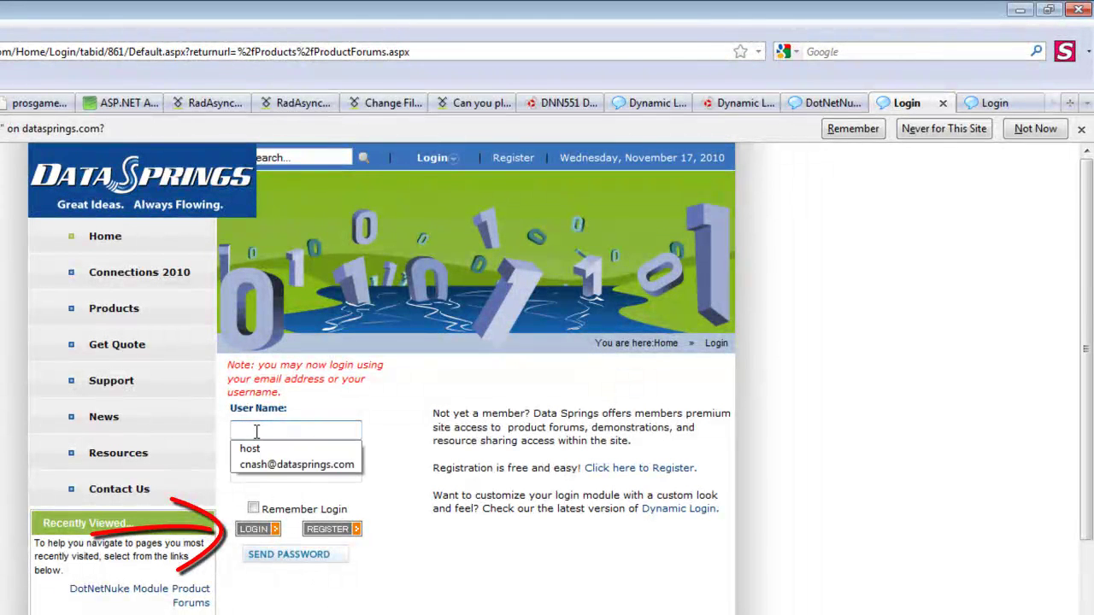
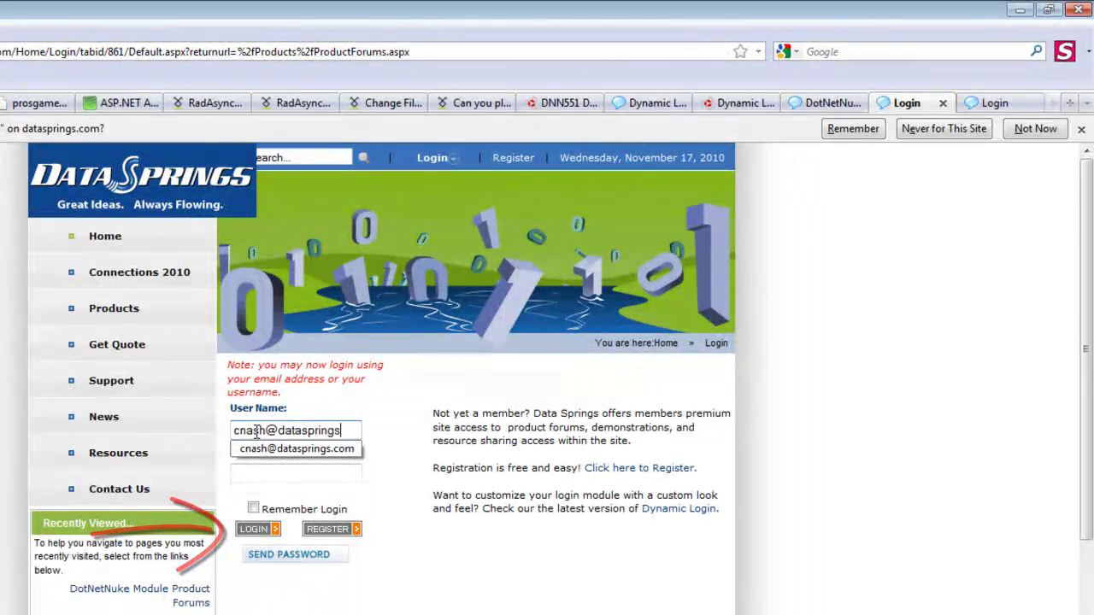
pyautogui.press('Tab')
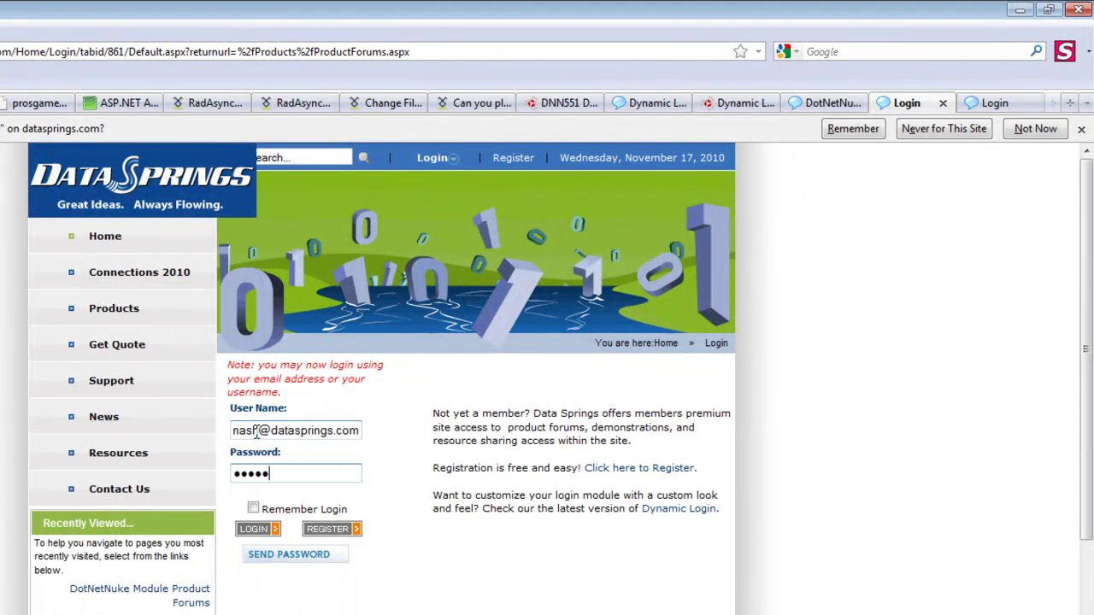
pyautogui.click(259, 529)
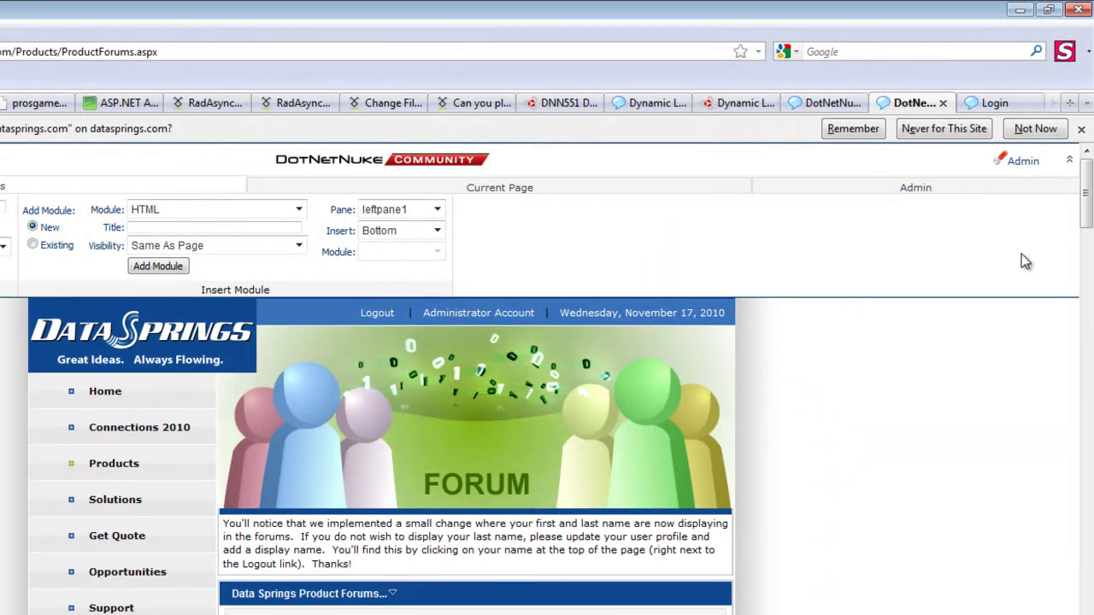
pyautogui.moveTo(1089, 229); pyautogui.dragTo(1085, 295)
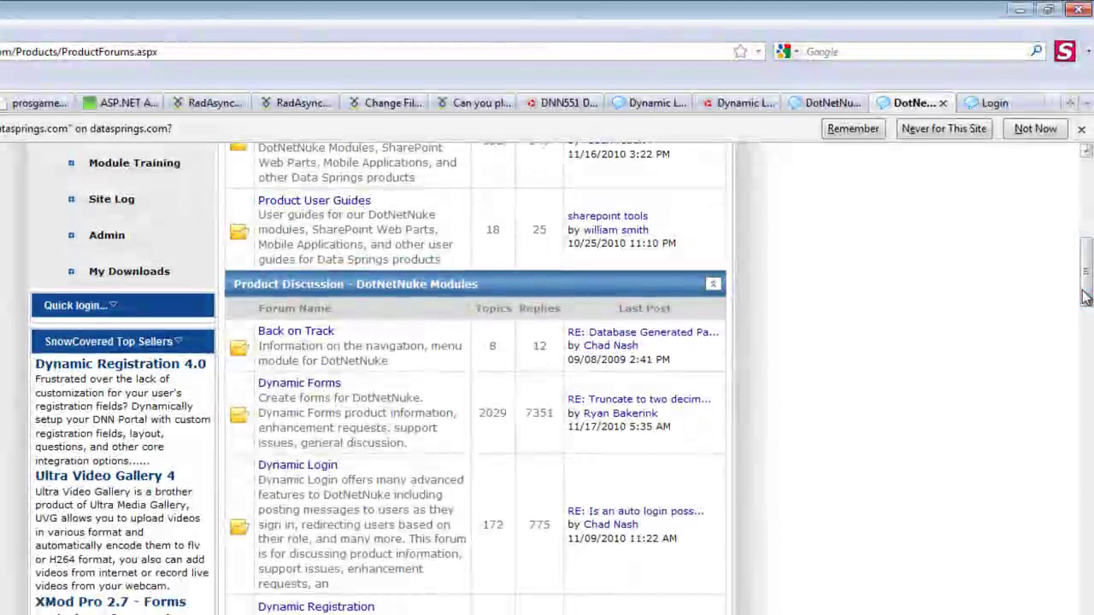
pyautogui.click(138, 323)
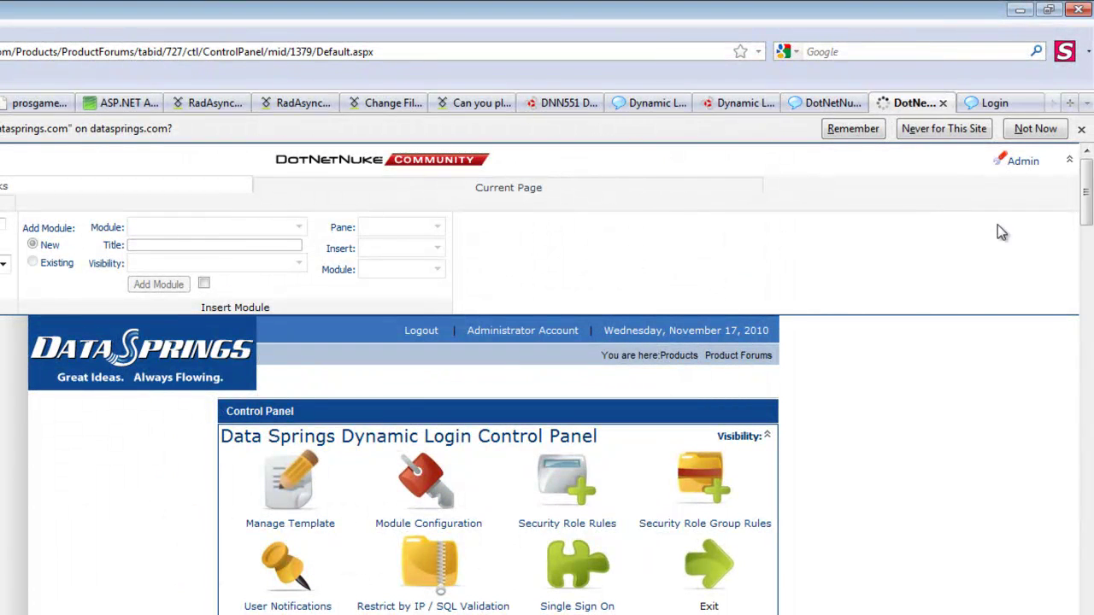
# Step: Inspect the English (United States) login template's username, password and button tokens in the editor
pyautogui.scroll(-5, 1089, 220)
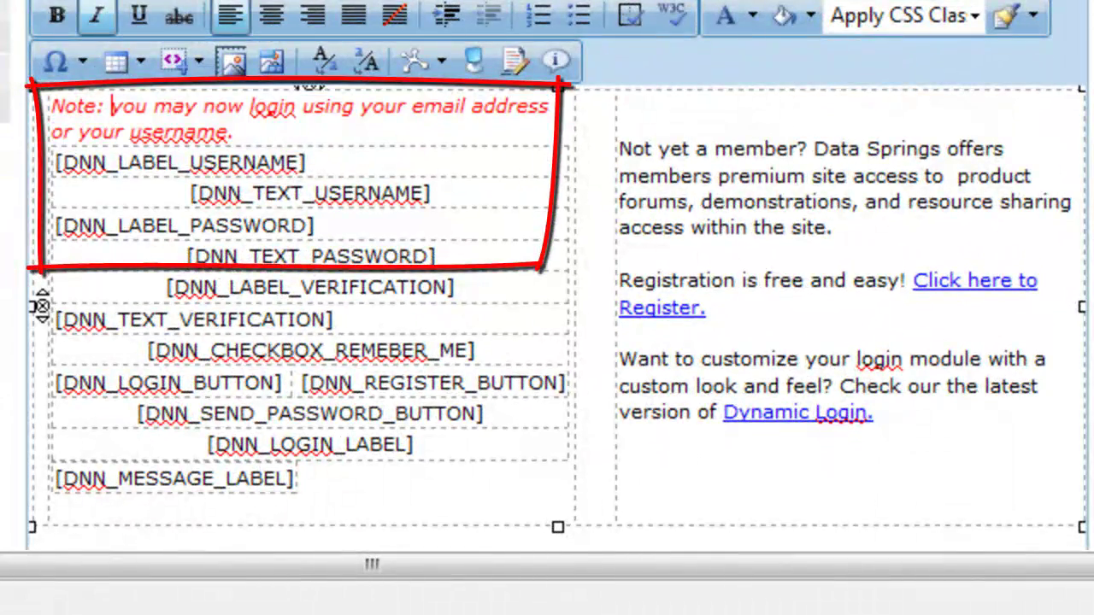
pyautogui.scroll(-1, 547, 282)
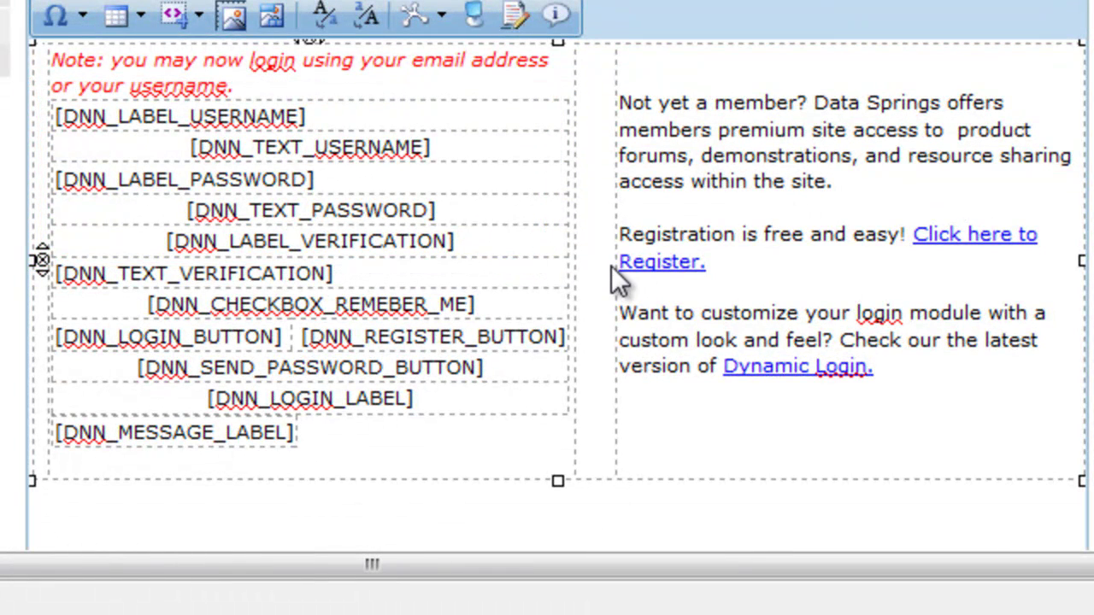
pyautogui.click(468, 141)
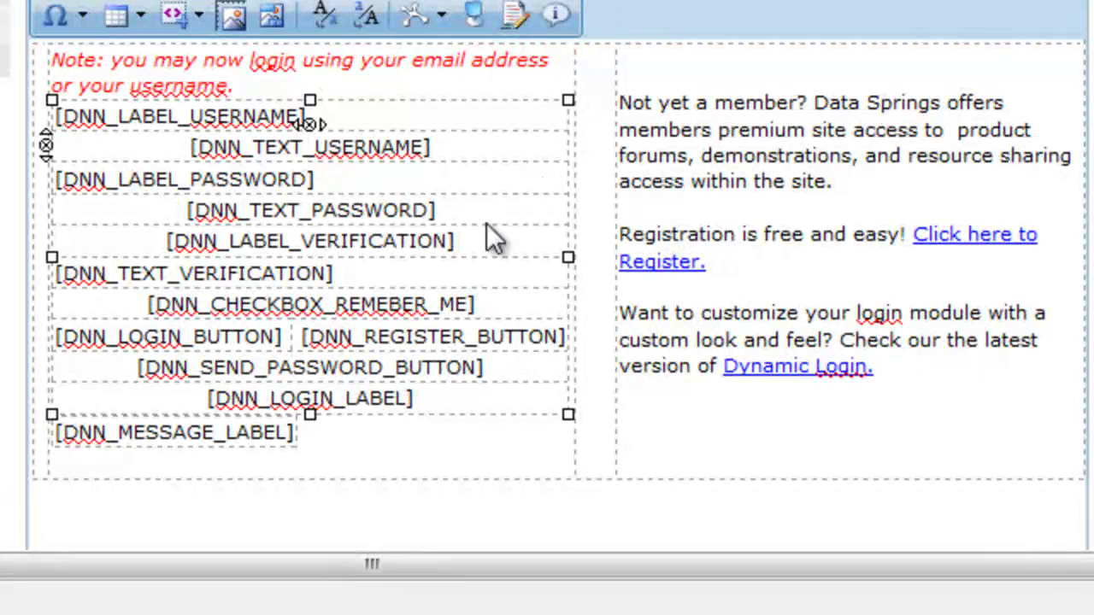
pyautogui.moveTo(313, 180); pyautogui.dragTo(202, 182)
pyautogui.click(205, 190)
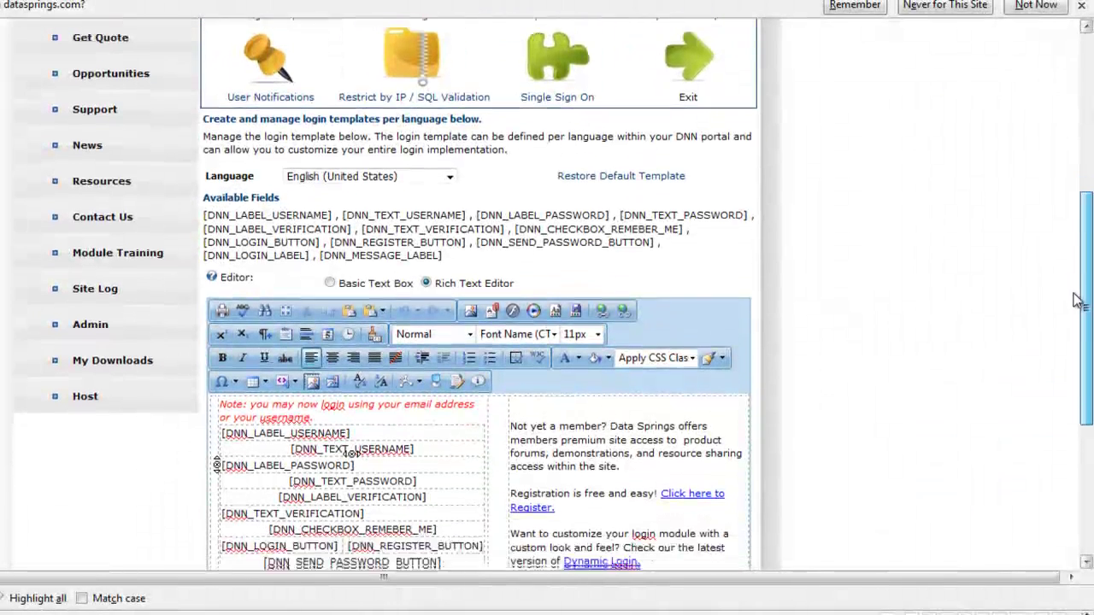
pyautogui.moveTo(1084, 344); pyautogui.dragTo(1079, 233)
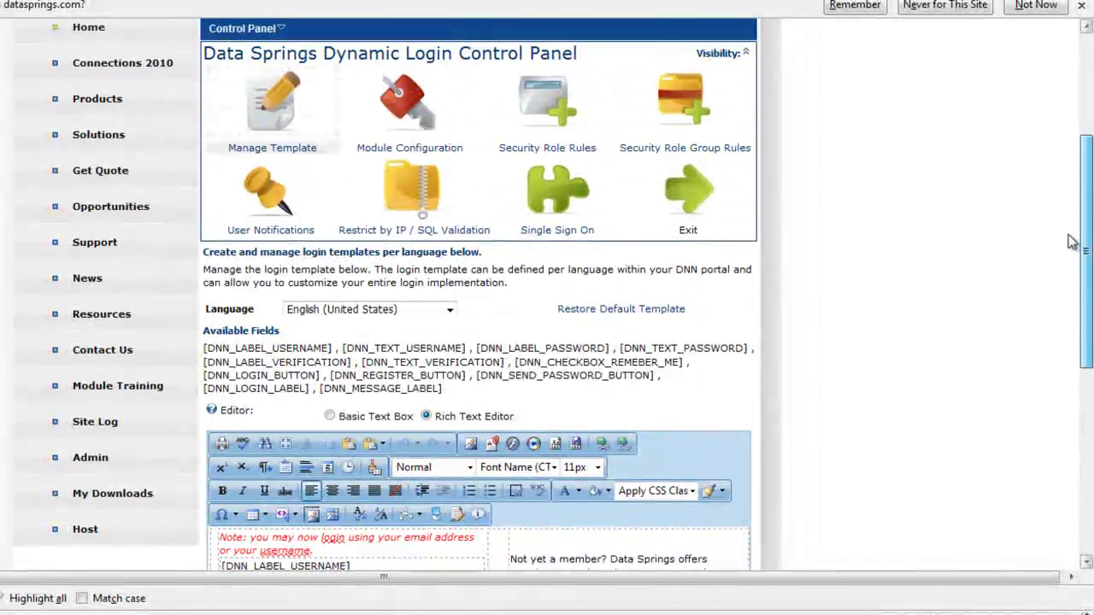
# Step: Go to Module Configuration and scroll down to the Password Watermark login option
pyautogui.click(408, 102)
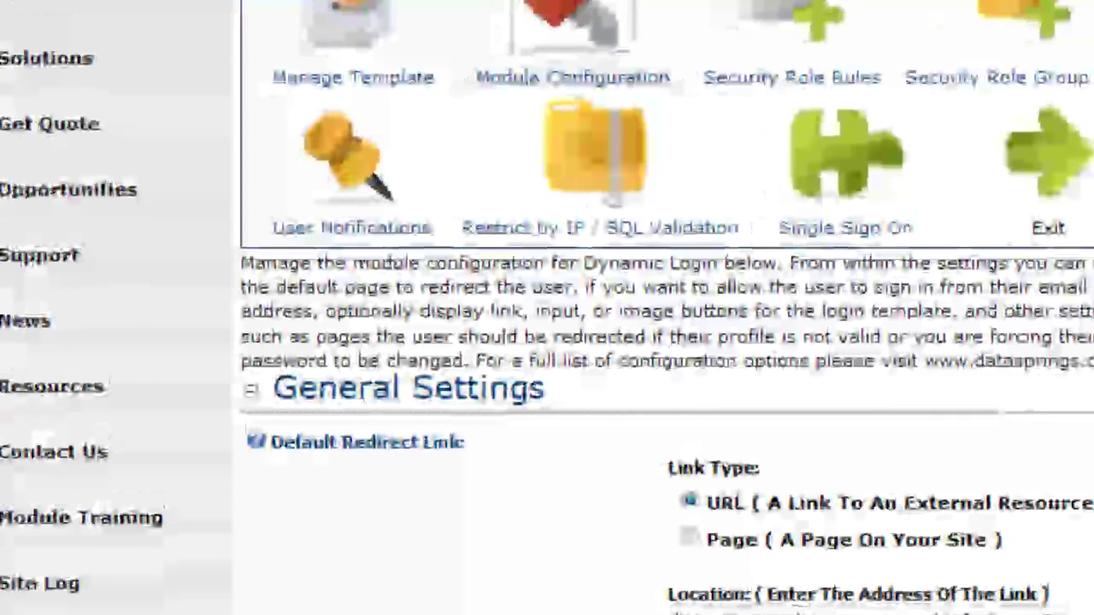
pyautogui.scroll(-10, 658, 308)
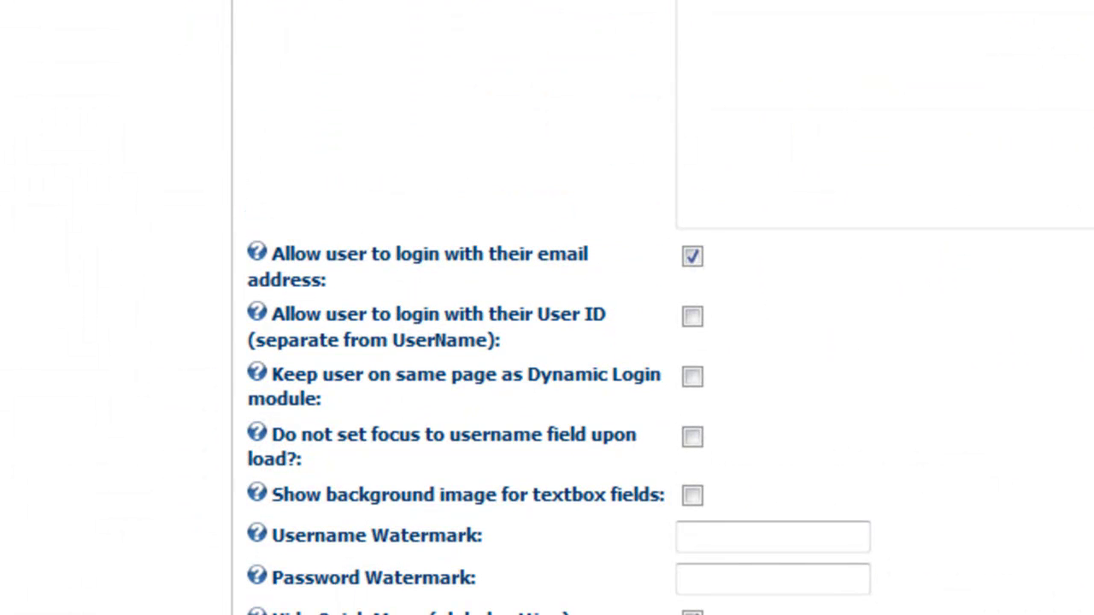
pyautogui.click(735, 584)
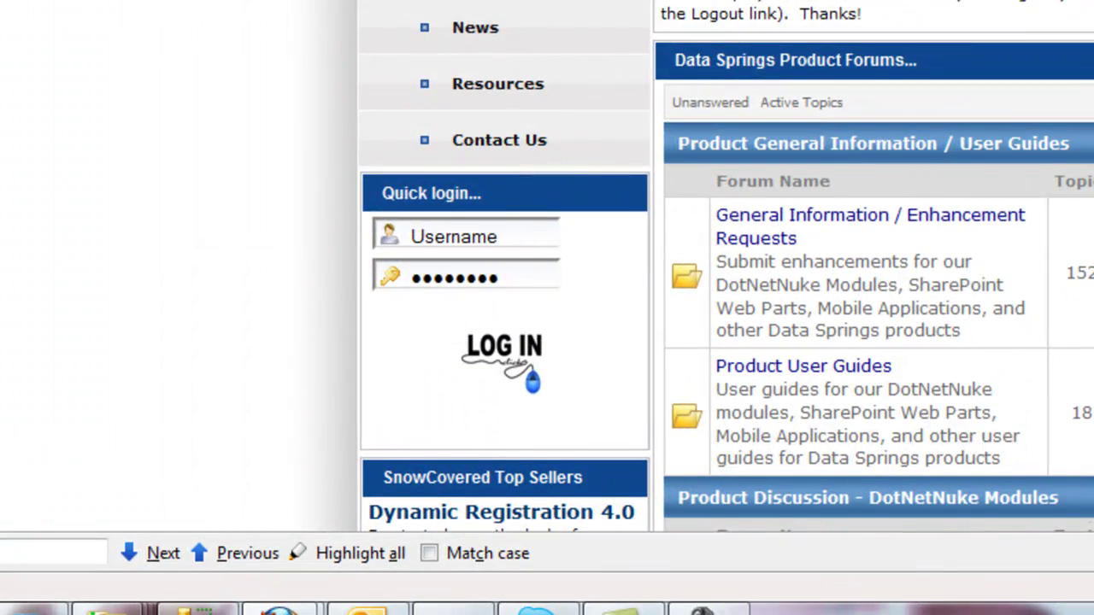
# Step: Try the Quick login Username and Password boxes to watch their watermarks clear
pyautogui.scroll(-3, 727, 267)
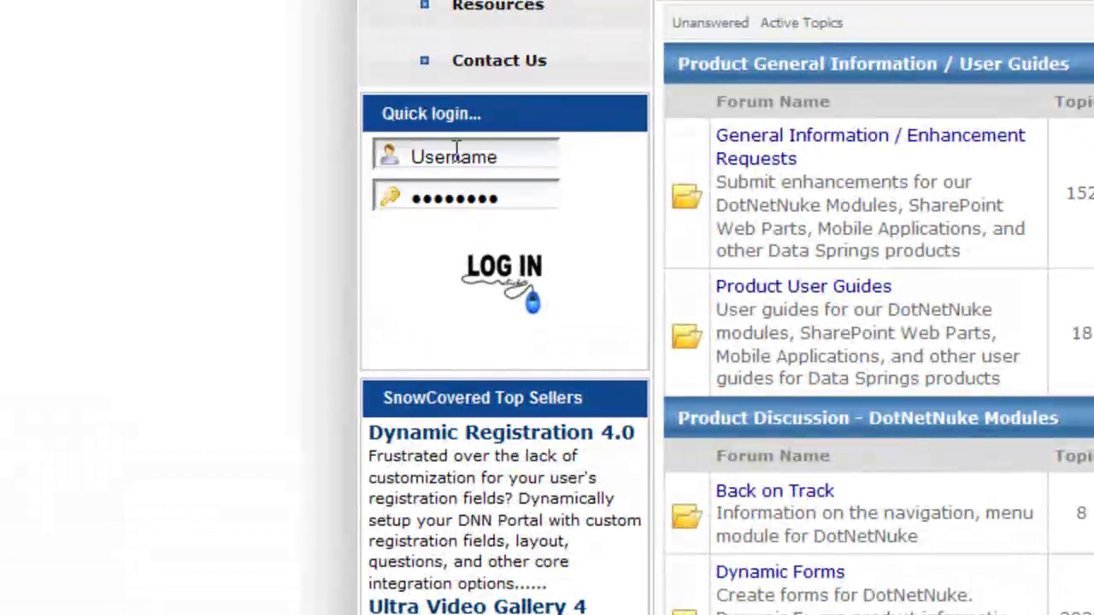
pyautogui.click(455, 150)
pyautogui.click(444, 202)
pyautogui.click(433, 155)
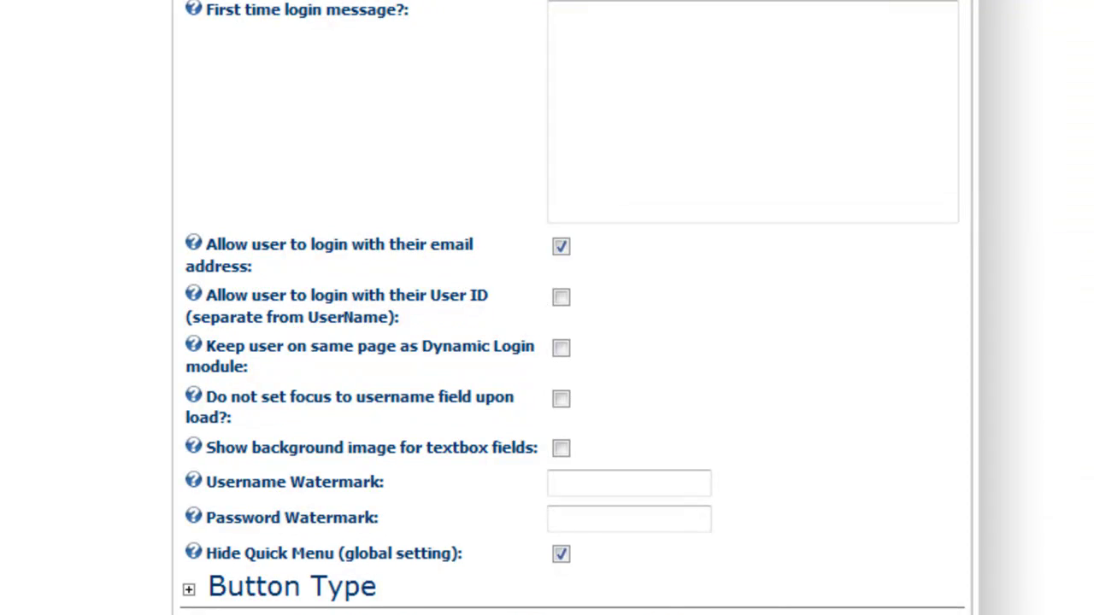
# Step: Expand the Button Type, Login Template Stylesheet and Execute SQL Query sections, then scroll back up
pyautogui.scroll(-3, 190, 511)
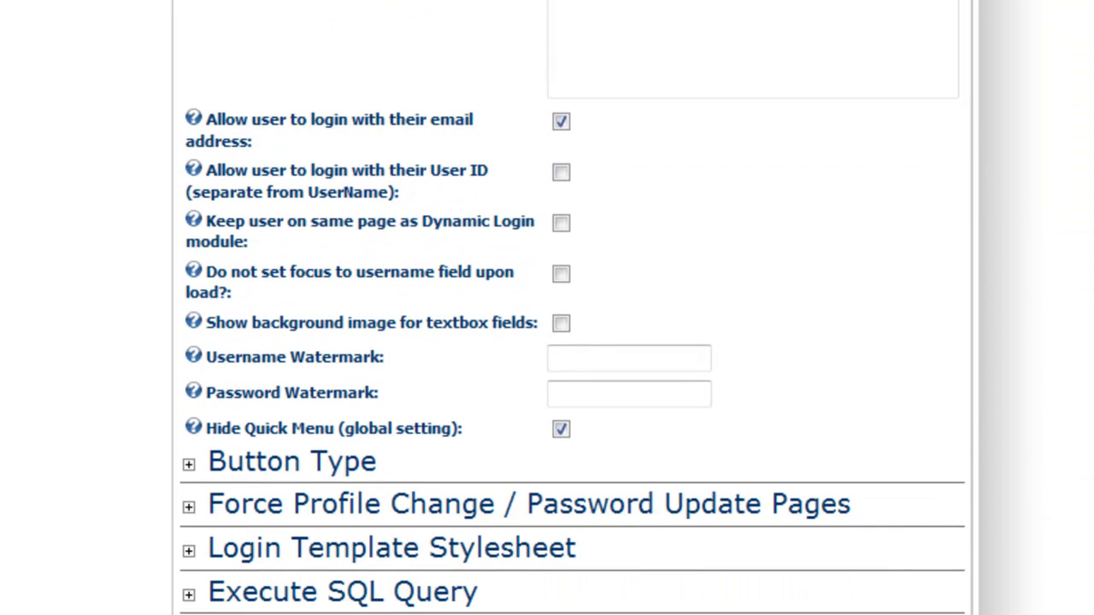
pyautogui.click(190, 465)
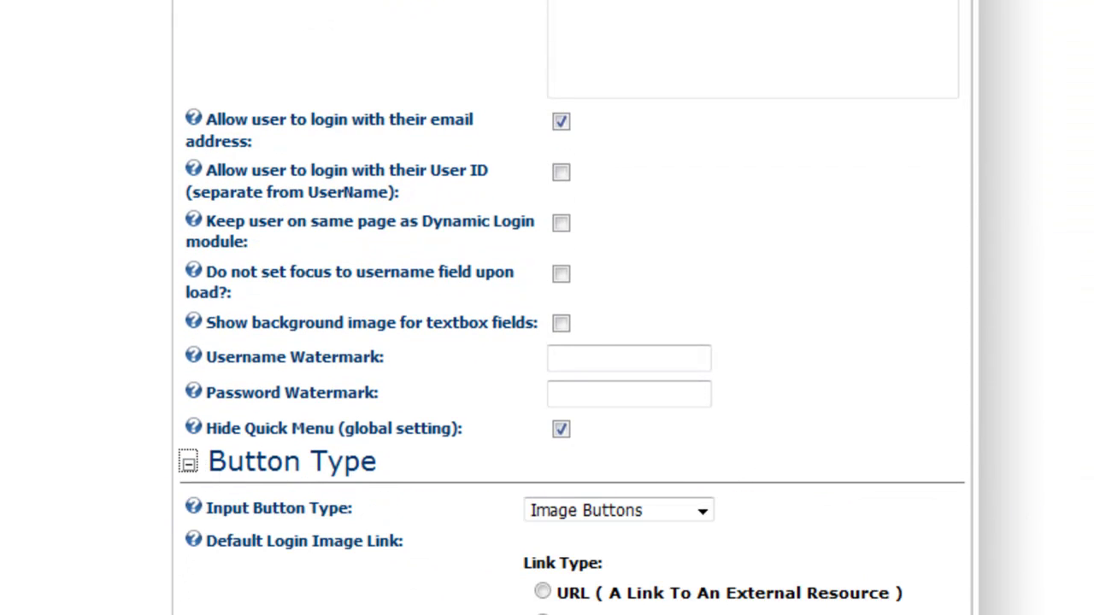
pyautogui.scroll(-10, 569, 308)
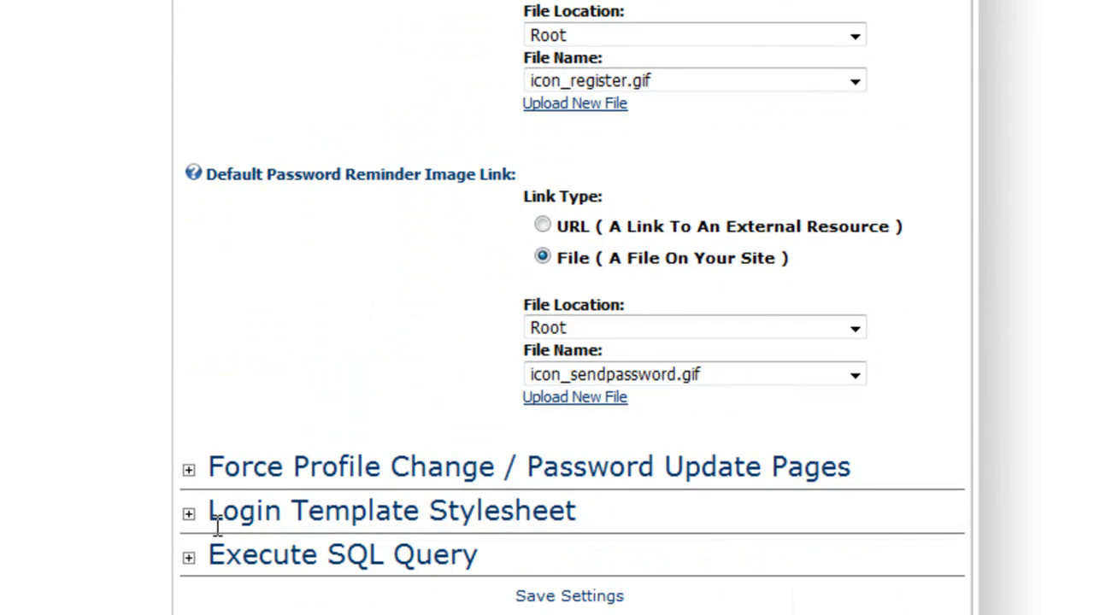
pyautogui.click(189, 514)
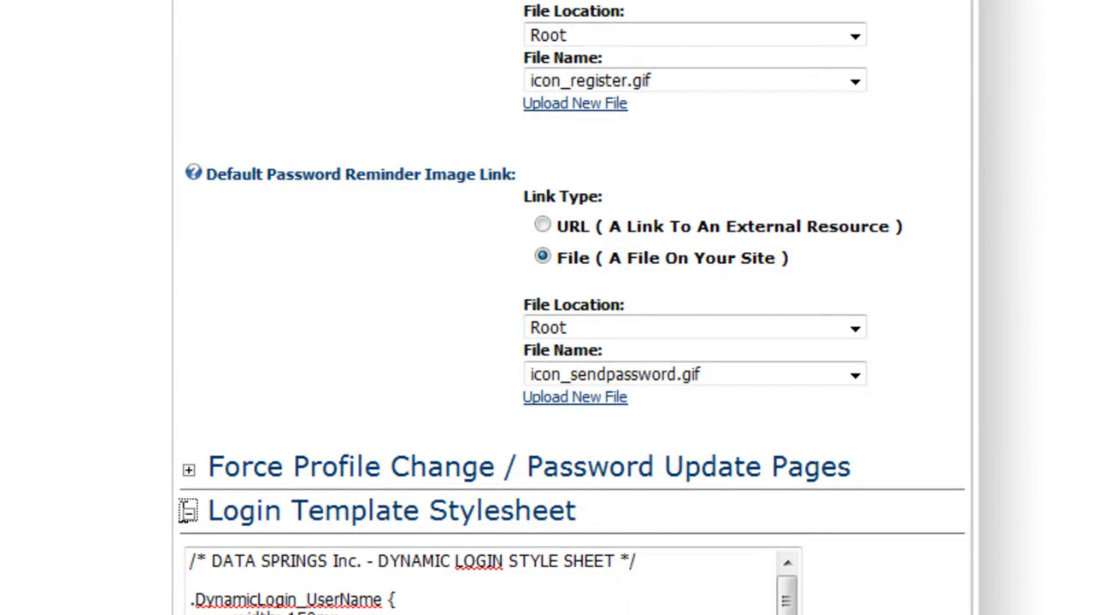
pyautogui.scroll(-4, 568, 342)
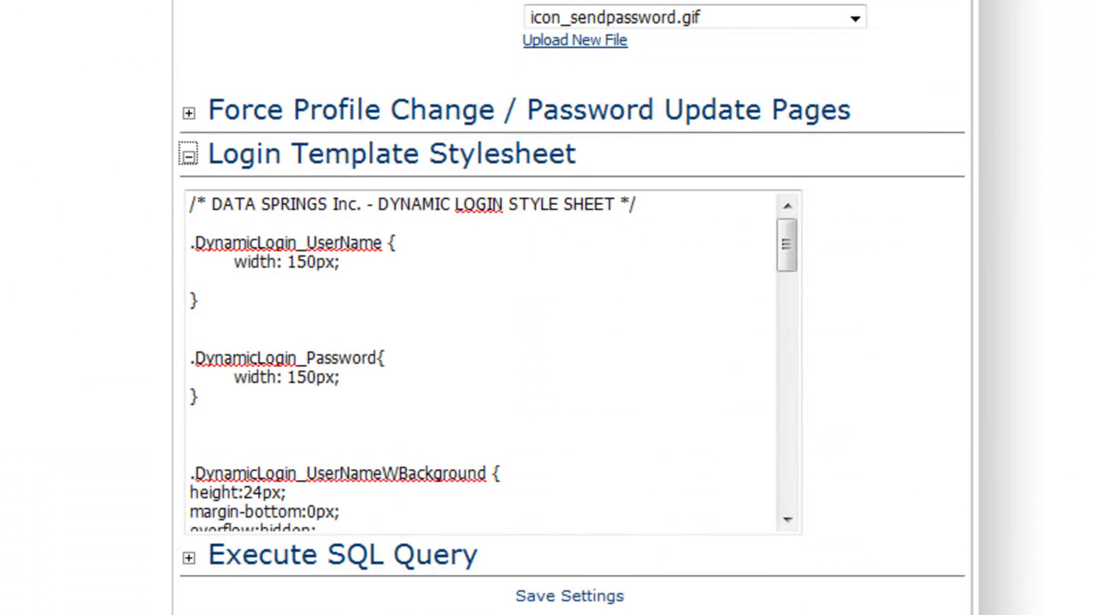
pyautogui.click(189, 558)
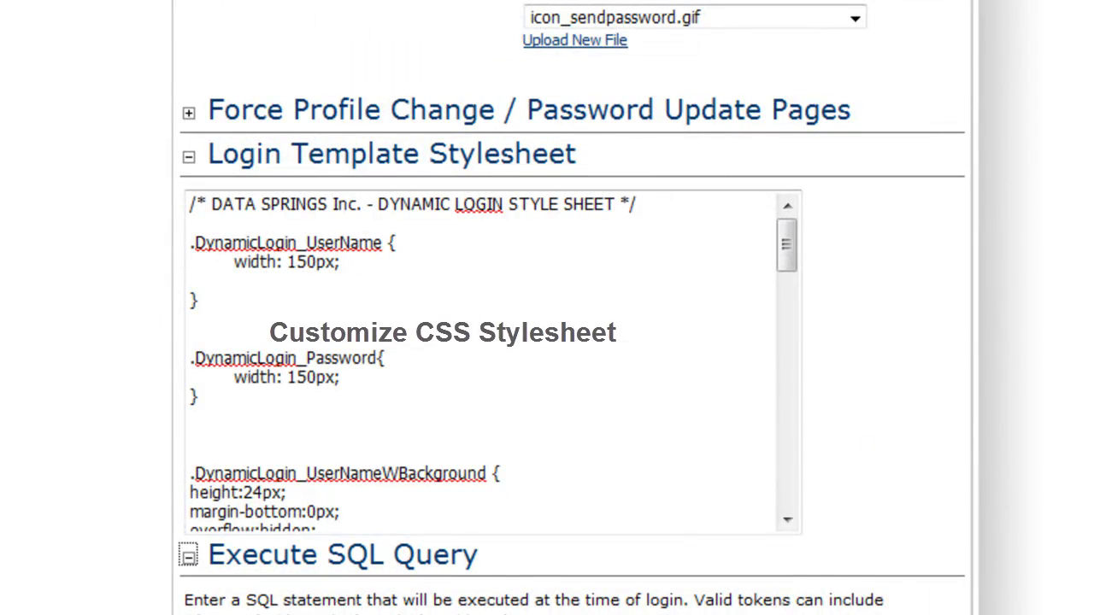
pyautogui.scroll(15, 572, 308)
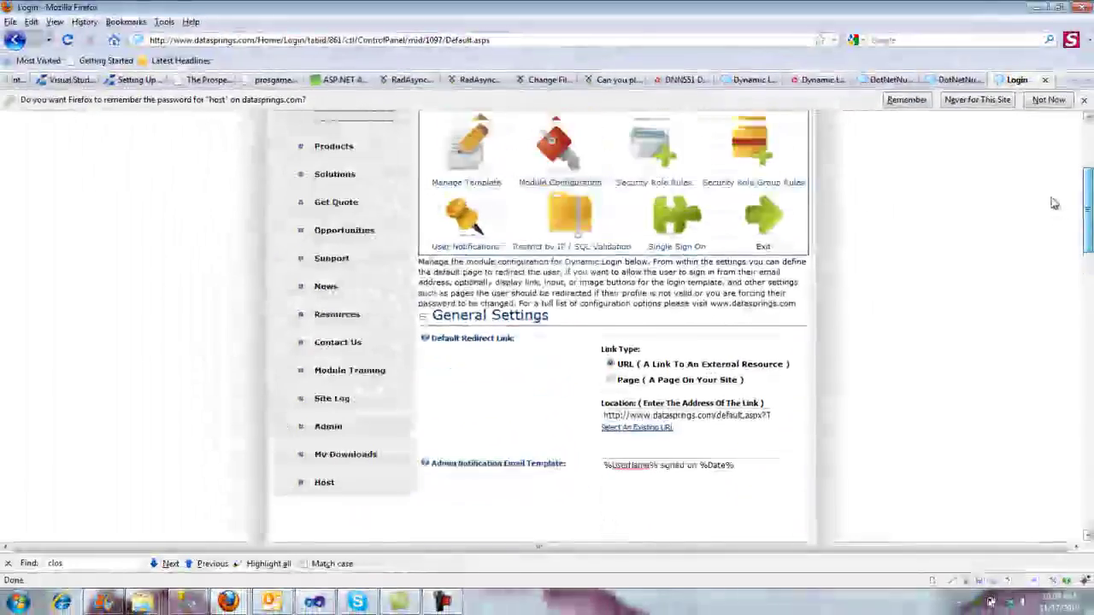
pyautogui.scroll(2, 1050, 200)
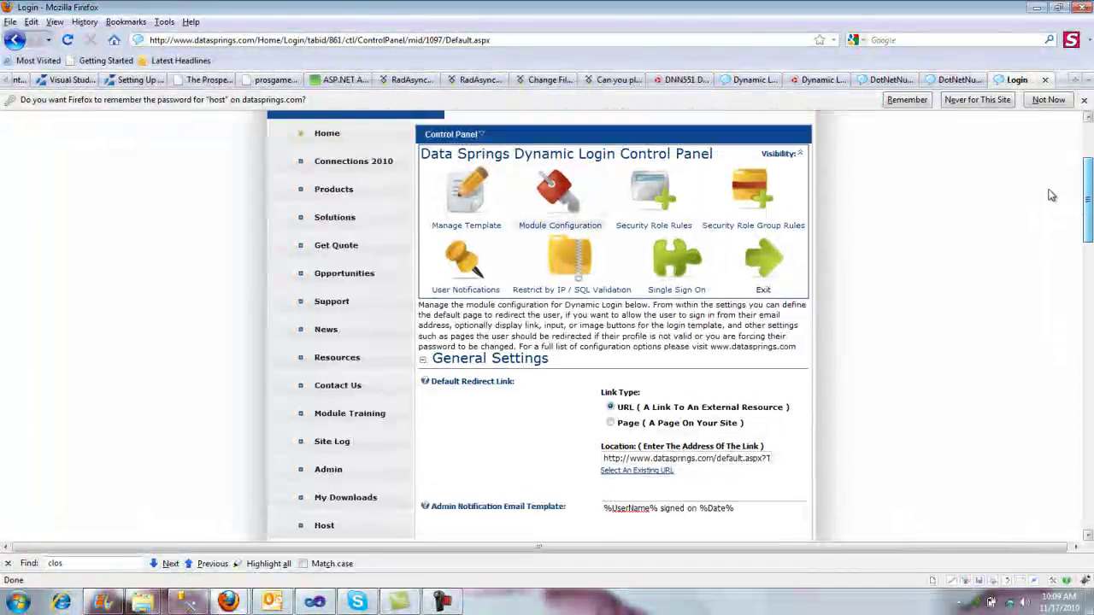
# Step: Open Security Role Rules and browse the Role dropdown without changing the role
pyautogui.click(673, 210)
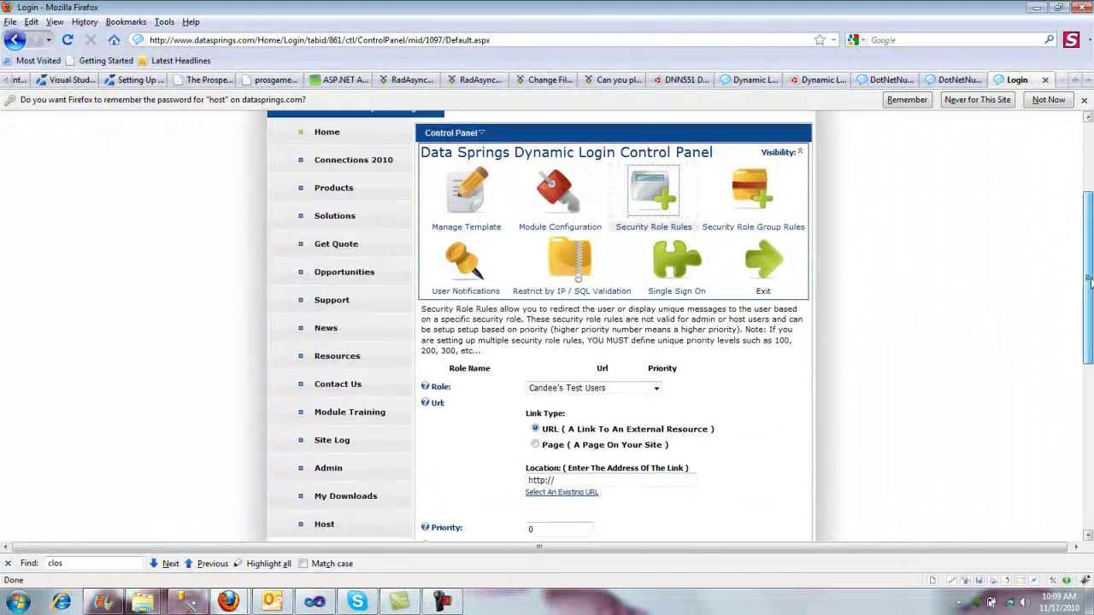
pyautogui.moveTo(1088, 273); pyautogui.dragTo(1088, 377)
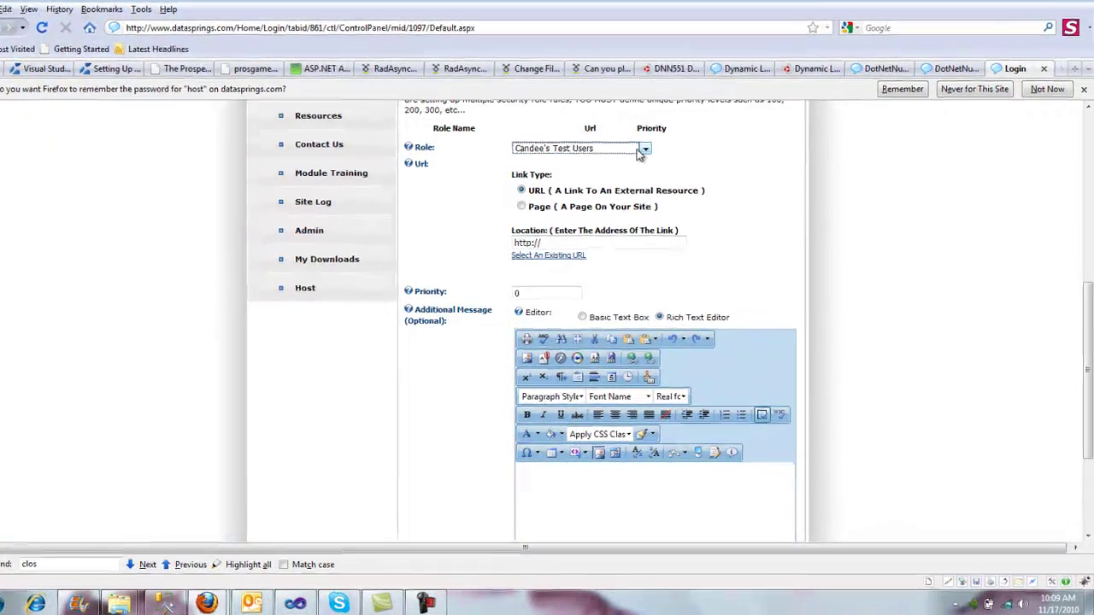
pyautogui.click(654, 157)
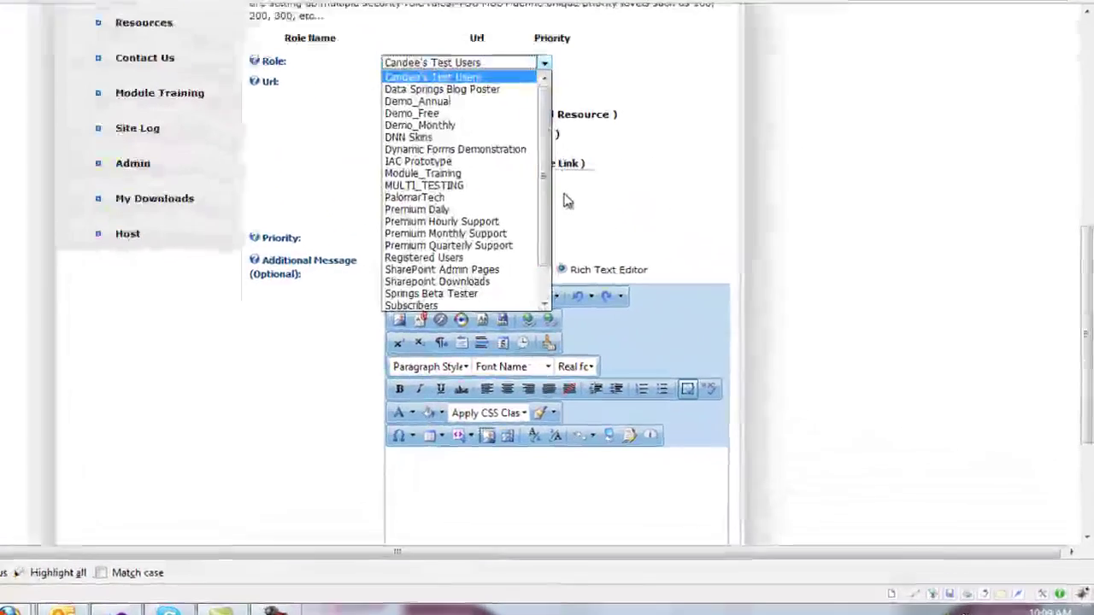
pyautogui.scroll(-1, 519, 203)
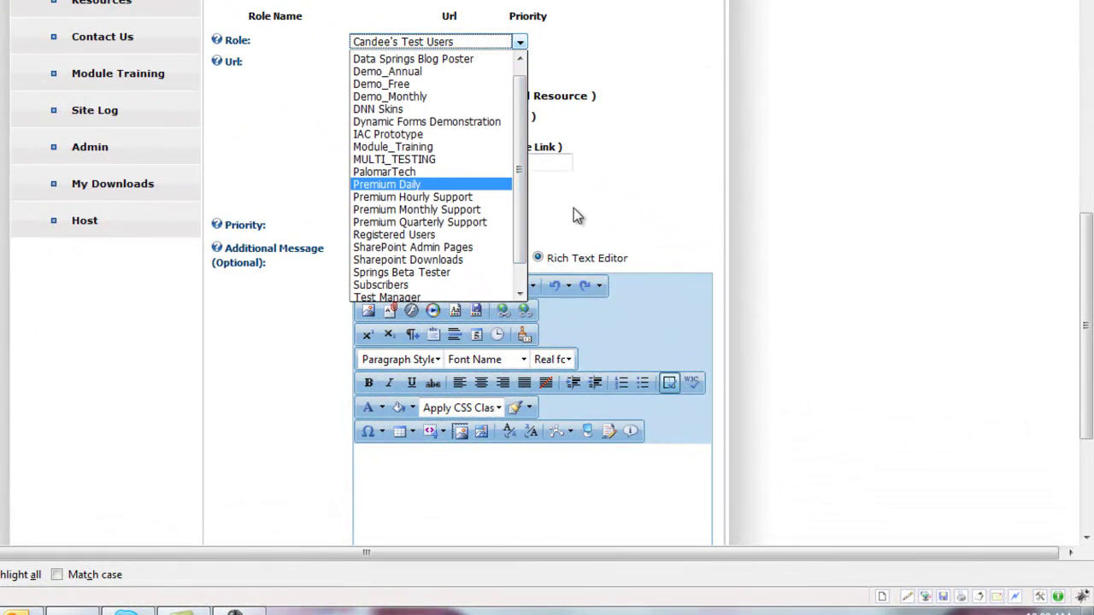
pyautogui.click(573, 207)
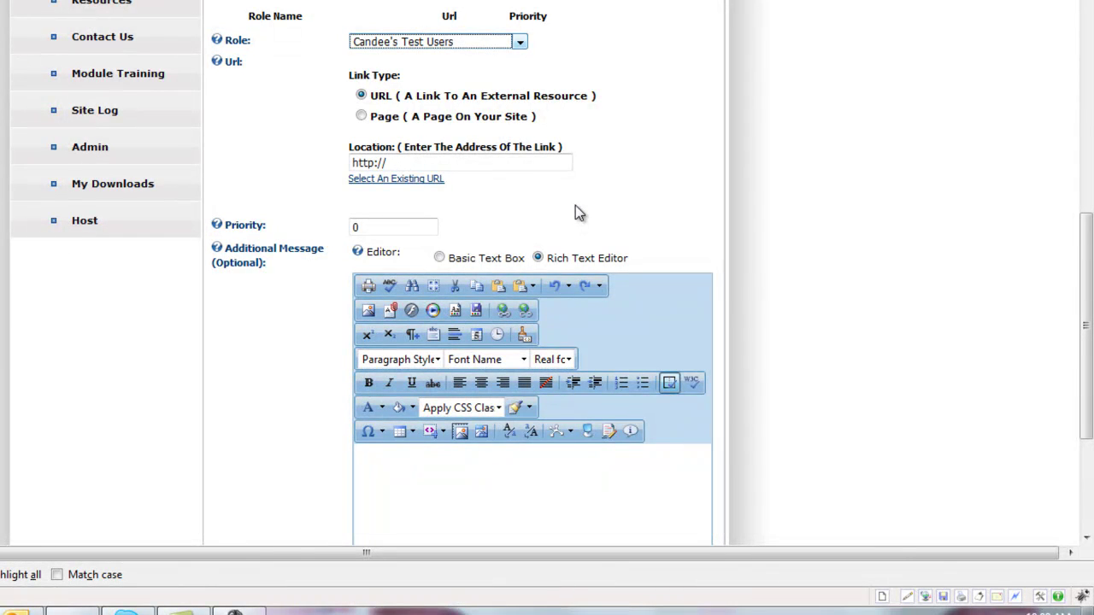
# Step: Inspect the rule's Additional Message editor and scroll through the rule form
pyautogui.click(611, 481)
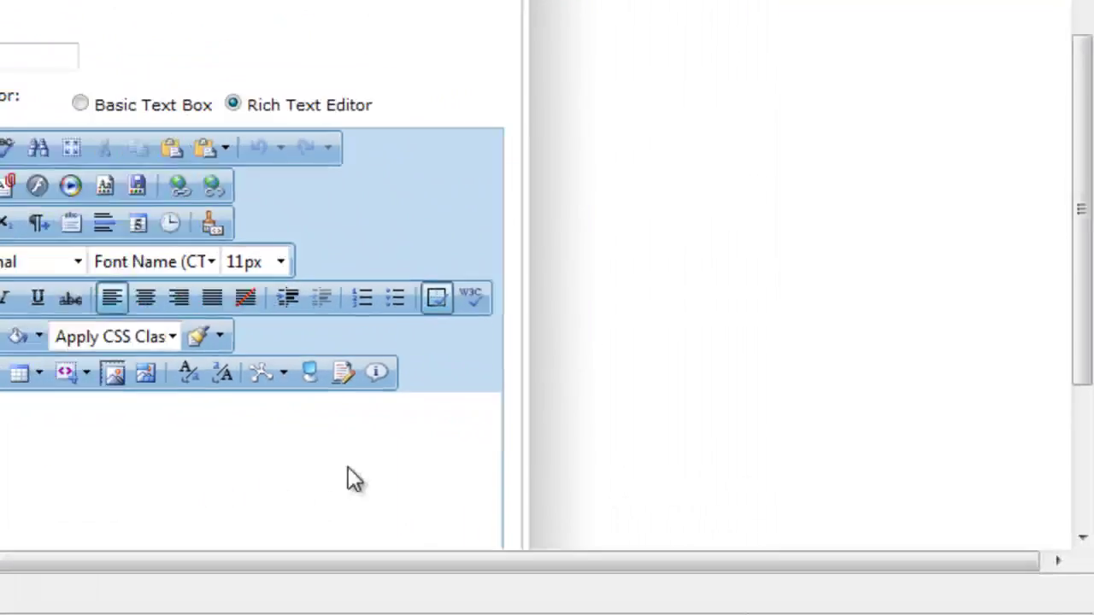
pyautogui.moveTo(1077, 236); pyautogui.dragTo(1070, 313)
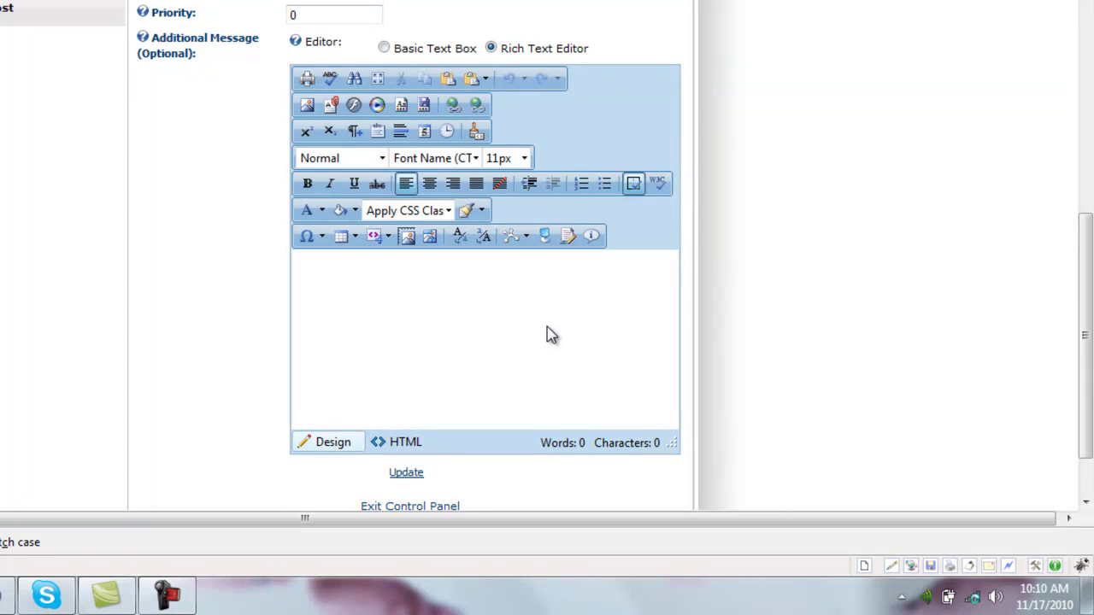
pyautogui.moveTo(1082, 293); pyautogui.dragTo(1084, 297)
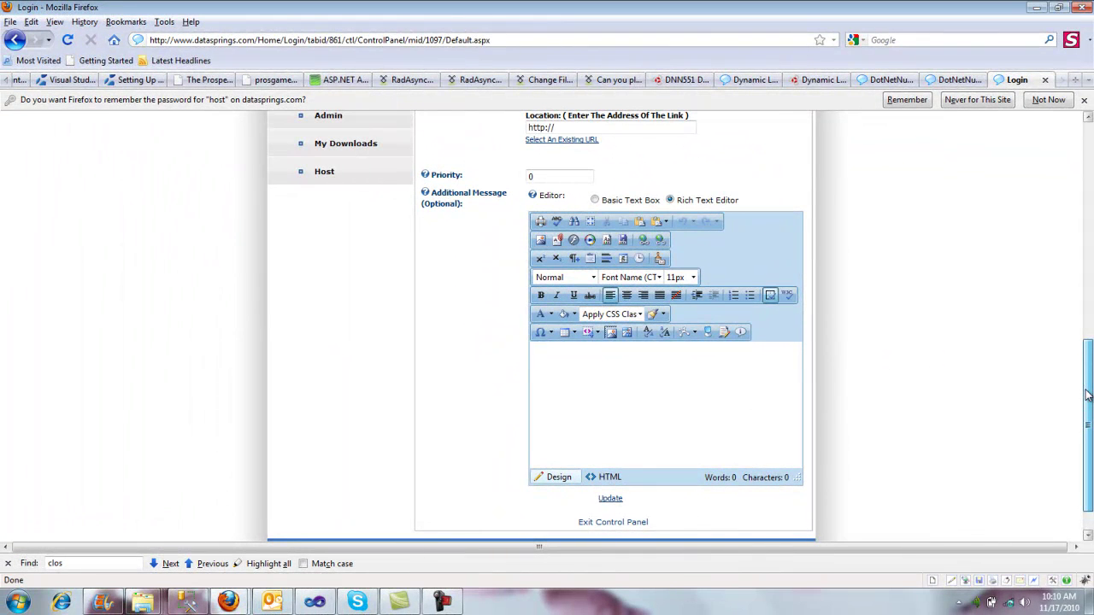
pyautogui.moveTo(1087, 395); pyautogui.dragTo(1060, 237)
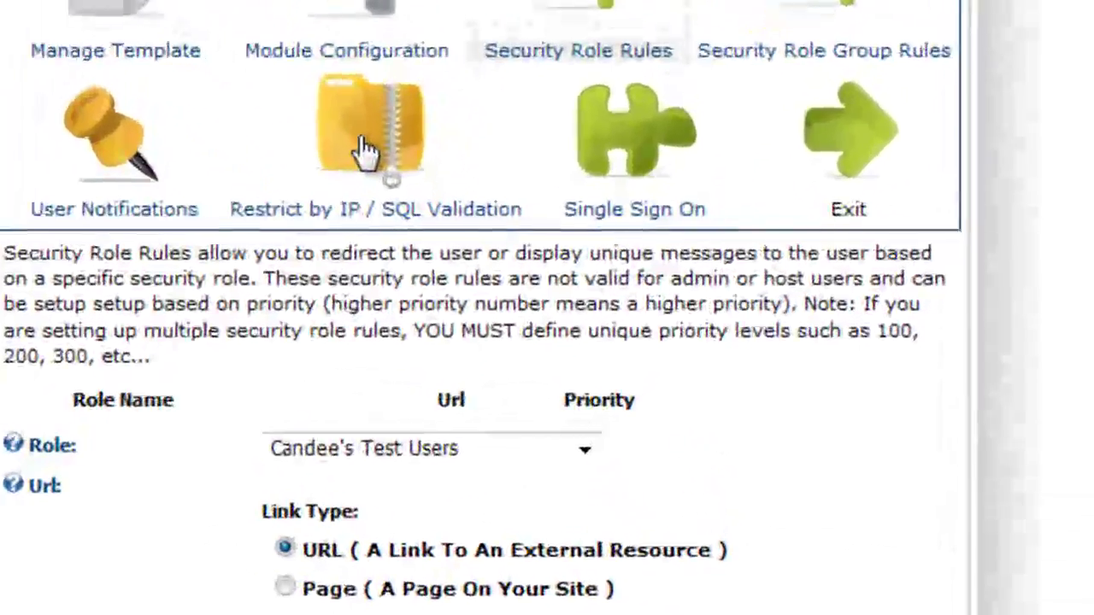
# Step: View the Restrict by IP / SQL Validation settings, then the User Notifications rules
pyautogui.click(570, 299)
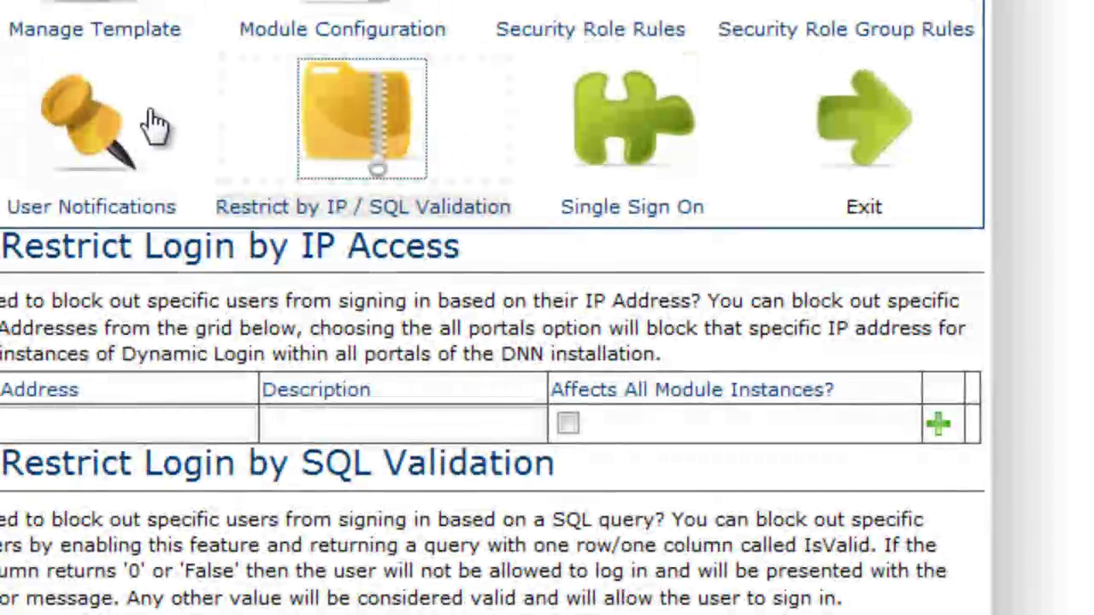
pyautogui.click(122, 124)
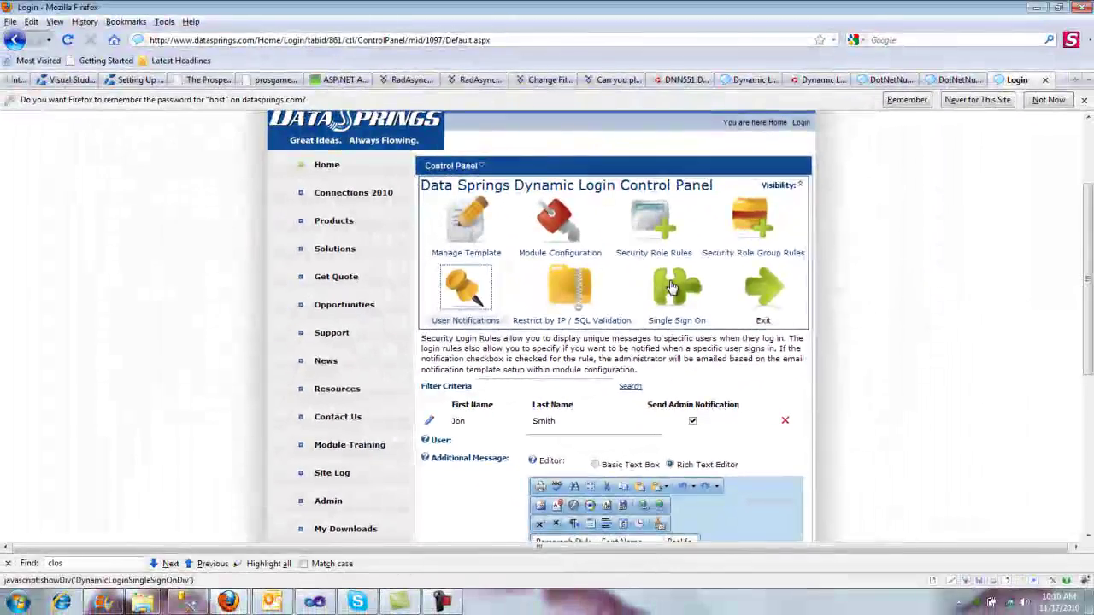
# Step: Open the Single Sign On settings and scroll through them
pyautogui.click(673, 288)
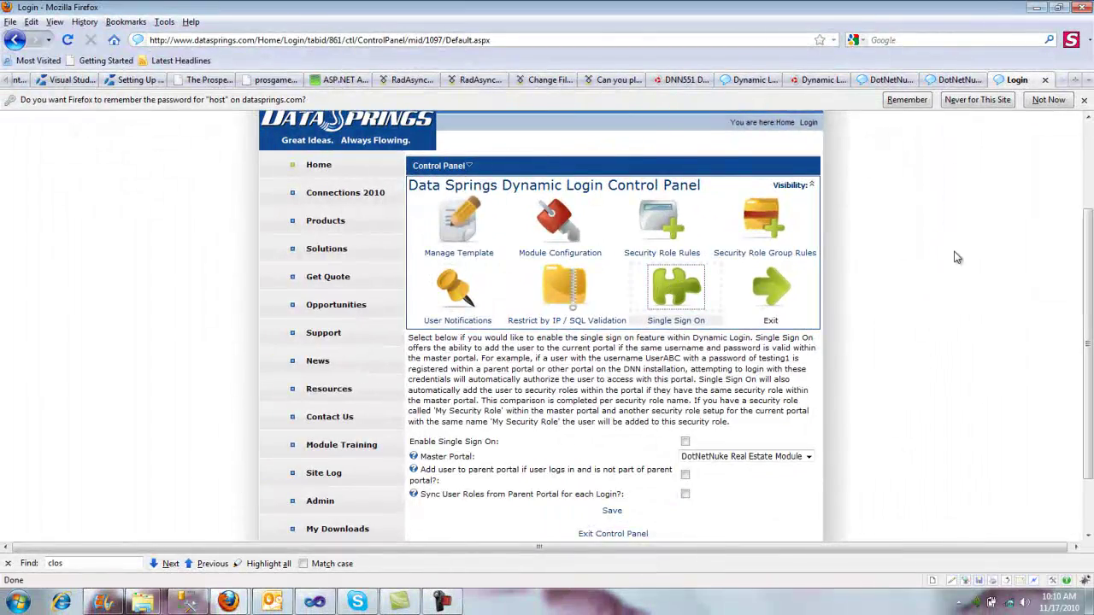
pyautogui.moveTo(1088, 248); pyautogui.dragTo(1087, 285)
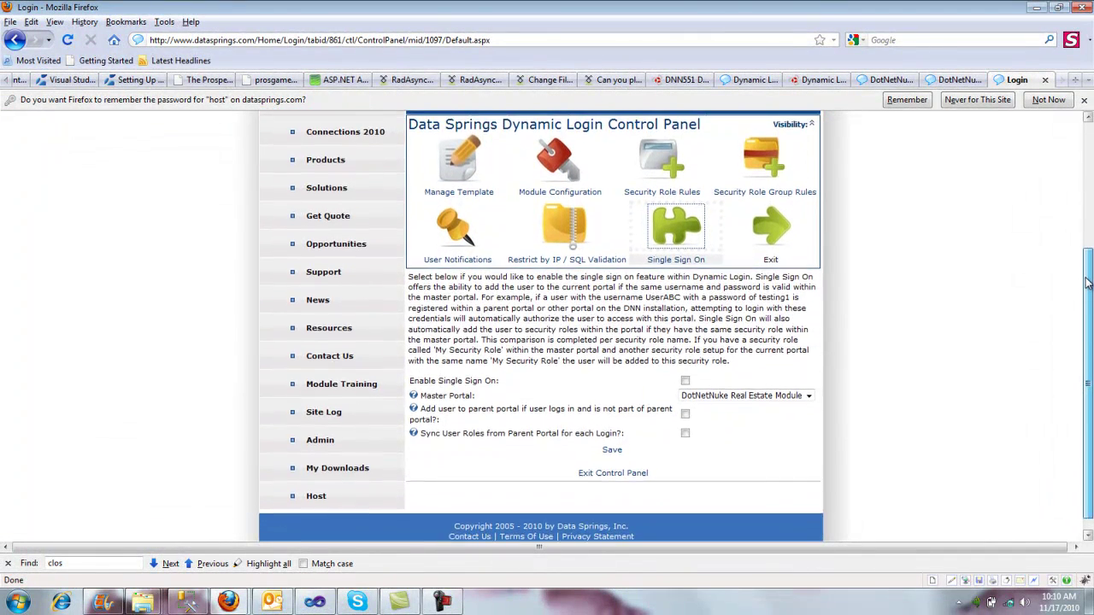
pyautogui.moveTo(1087, 284); pyautogui.dragTo(1087, 259)
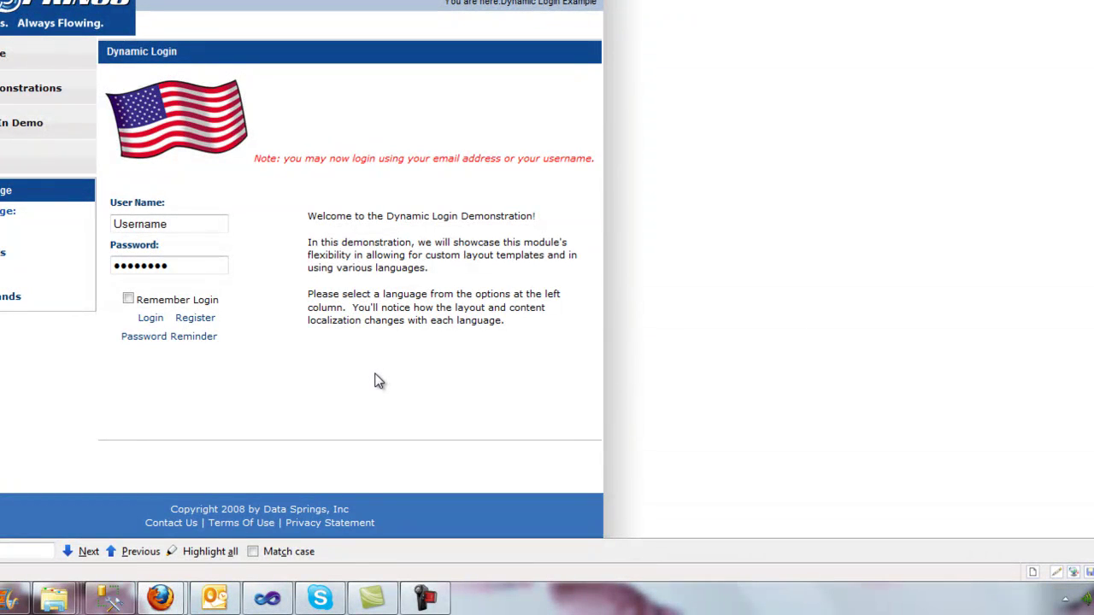
pyautogui.click(164, 225)
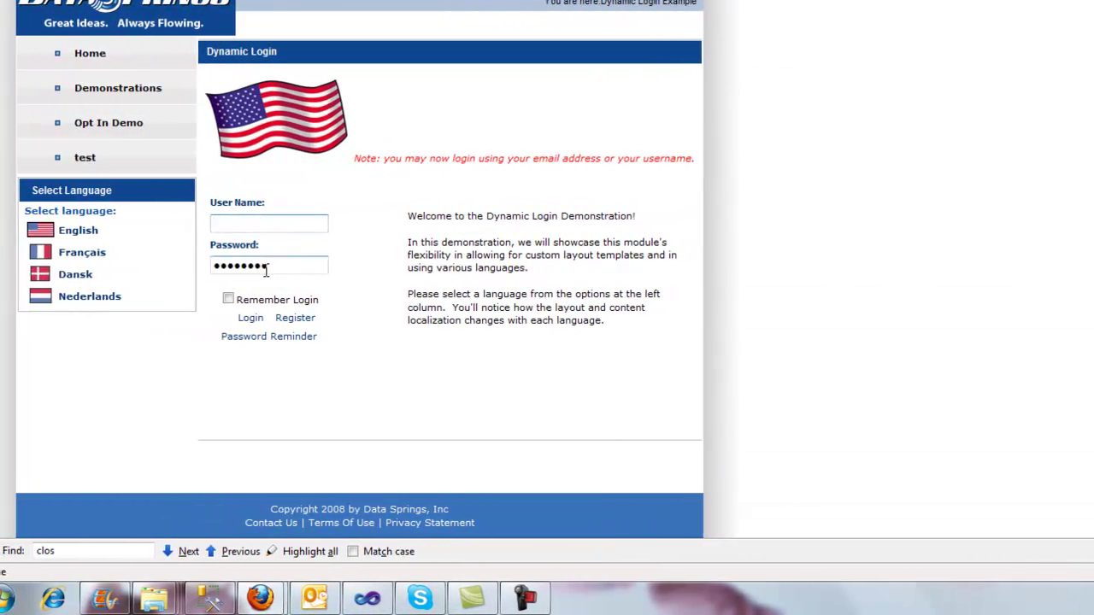
pyautogui.click(170, 264)
pyautogui.click(265, 224)
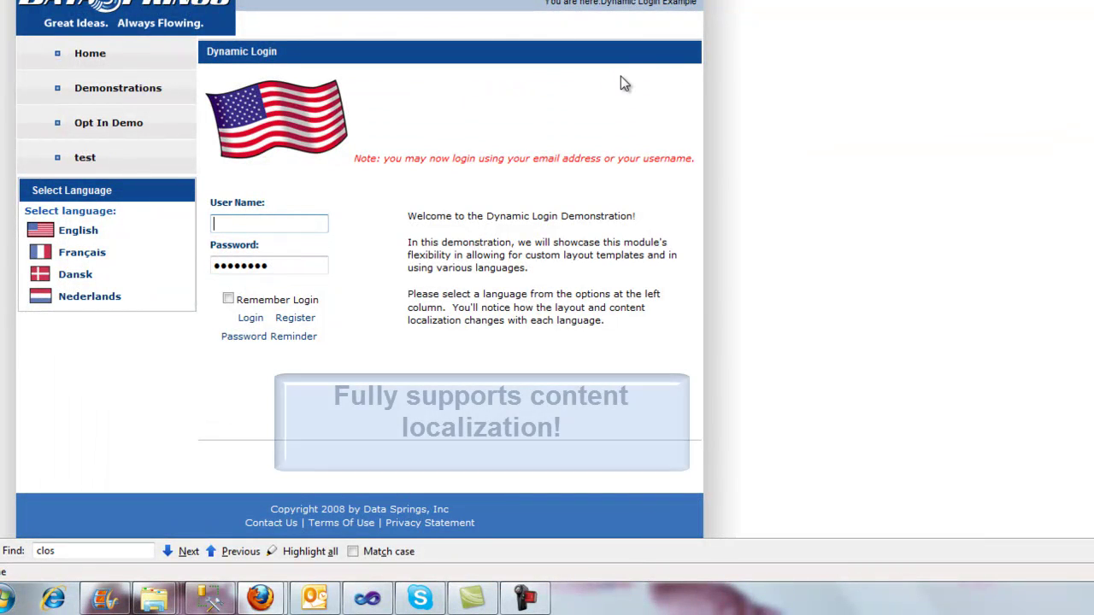
pyautogui.click(99, 256)
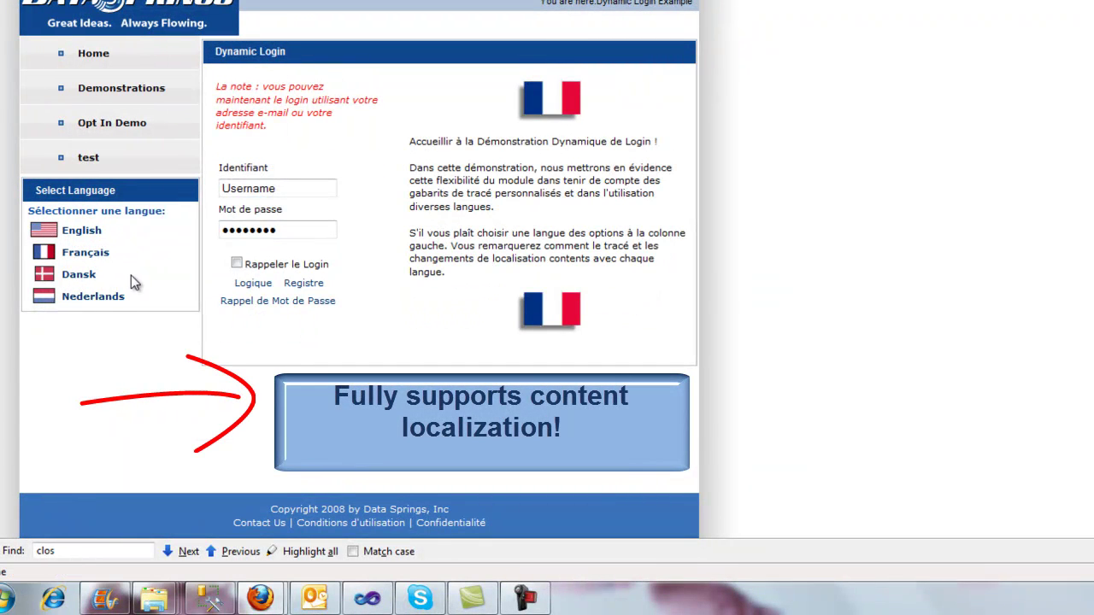
pyautogui.click(84, 276)
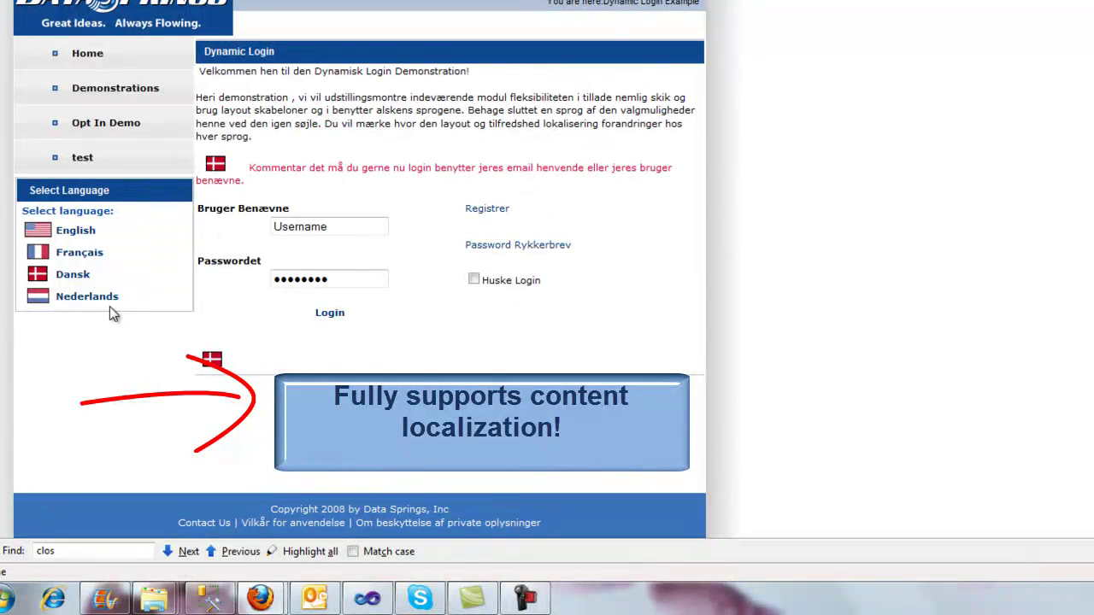
pyautogui.click(103, 299)
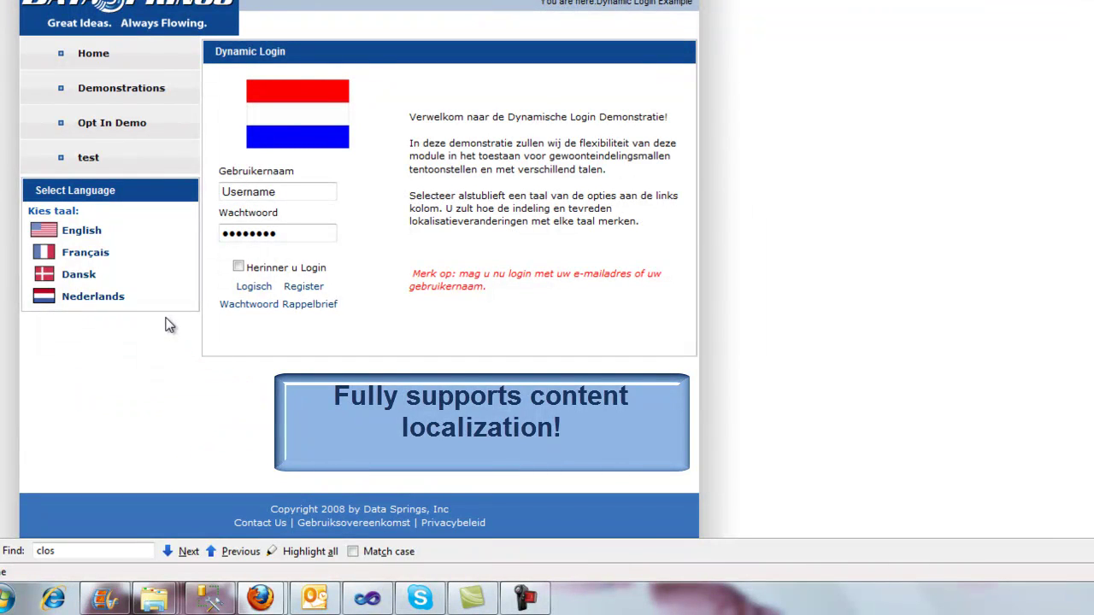
pyautogui.click(79, 235)
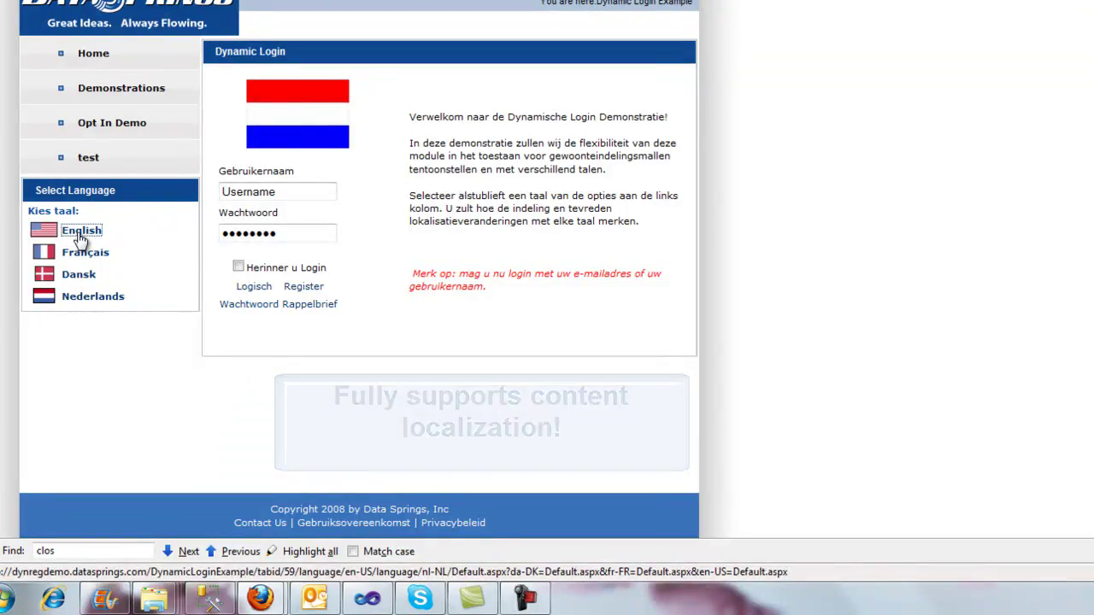